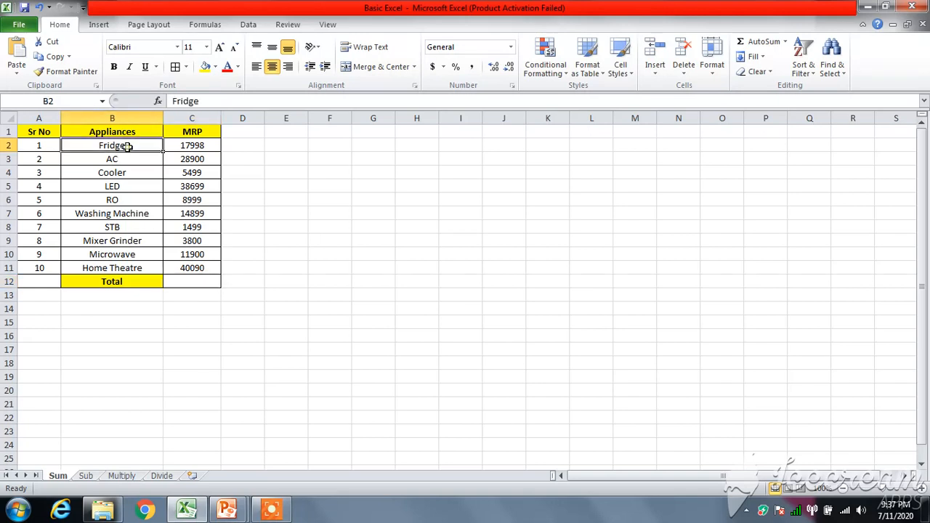
# - Examine the MRP values from Fridge to Home Theatre and the Total cell beneath them on the Sum sheet
pyautogui.press('Right')
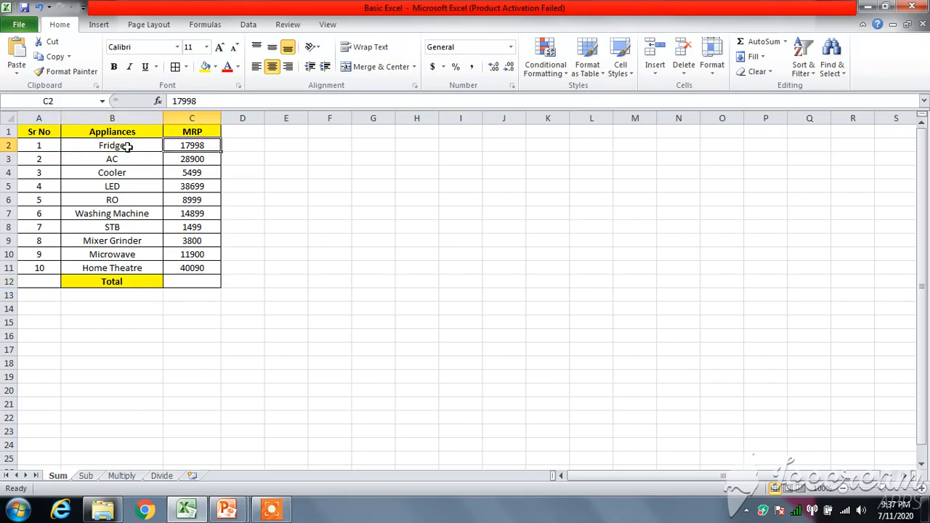
pyautogui.hotkey('ctrl', 'Down')
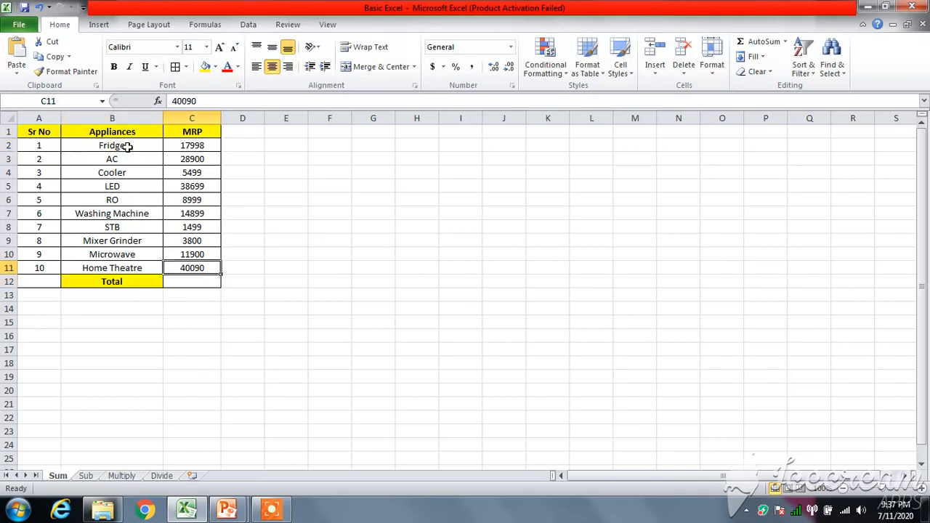
pyautogui.press('Down')
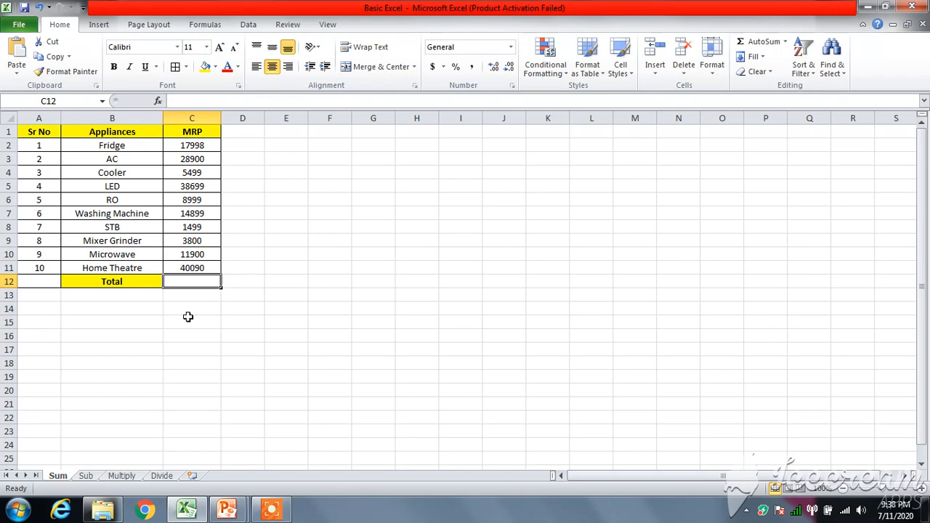
pyautogui.click(197, 268)
pyautogui.hotkey('ctrl', 'shift', 'Up')
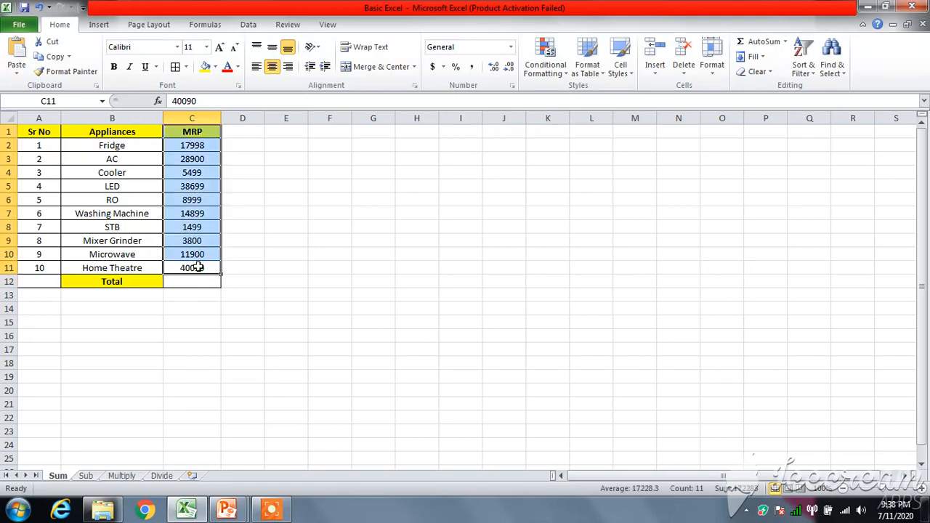
pyautogui.press('Down')
pyautogui.press('Up')
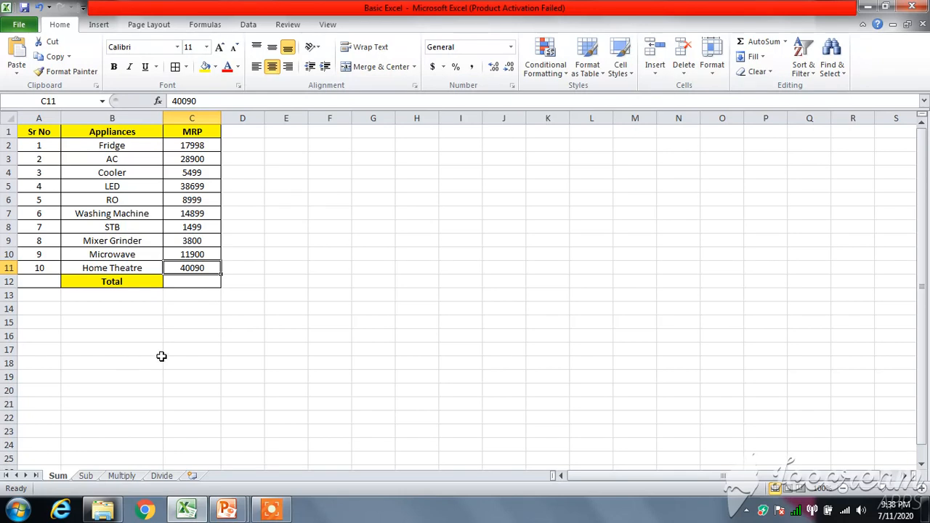
pyautogui.click(205, 282)
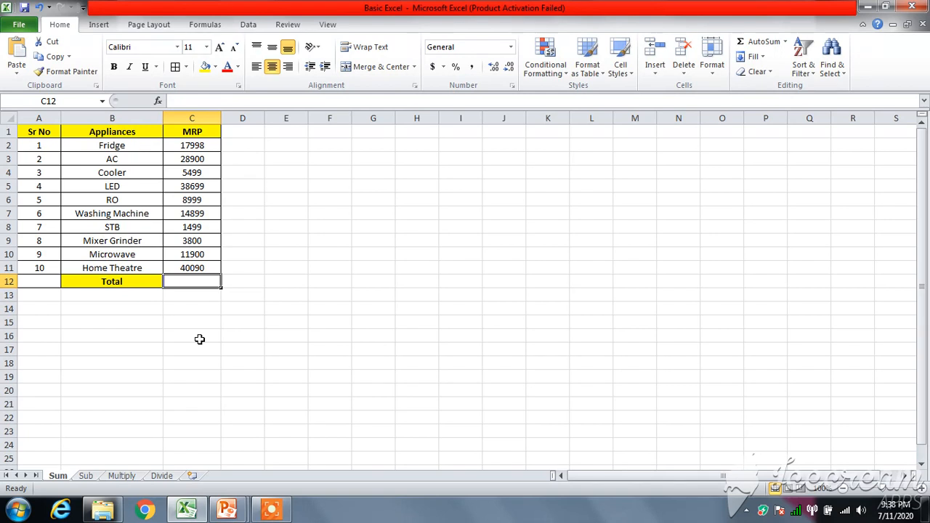
# - Enter the formula =SUM(C2:C11) in cell C12 to total the MRP column, and reselect that cell
pyautogui.click(189, 281)
pyautogui.write('=')
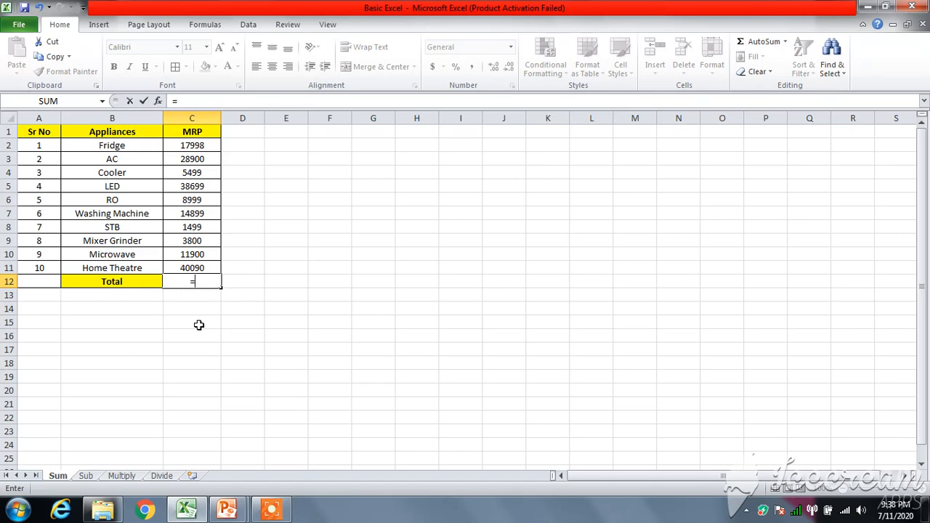
pyautogui.write('sum')
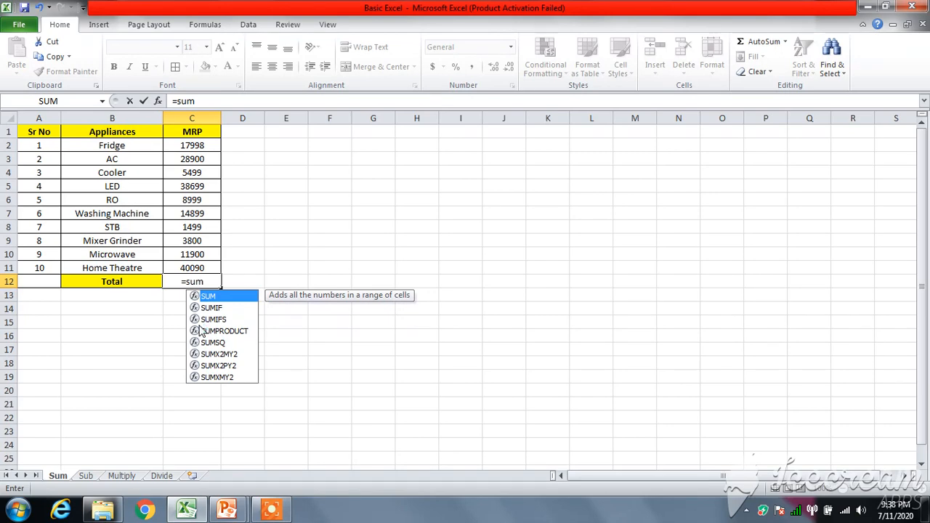
pyautogui.write('(')
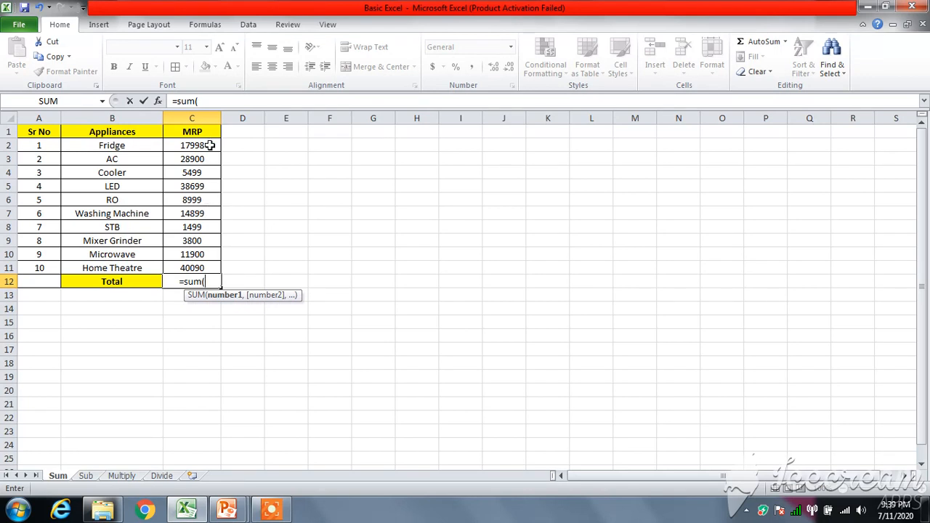
pyautogui.moveTo(209, 146); pyautogui.dragTo(209, 156)
pyautogui.hotkey('shift', 'Down')
pyautogui.hotkey('shift', 'Down')
pyautogui.hotkey('shift', 'Down')
pyautogui.hotkey('shift', 'Down')
pyautogui.hotkey('shift', 'Down')
pyautogui.hotkey('shift', 'Down')
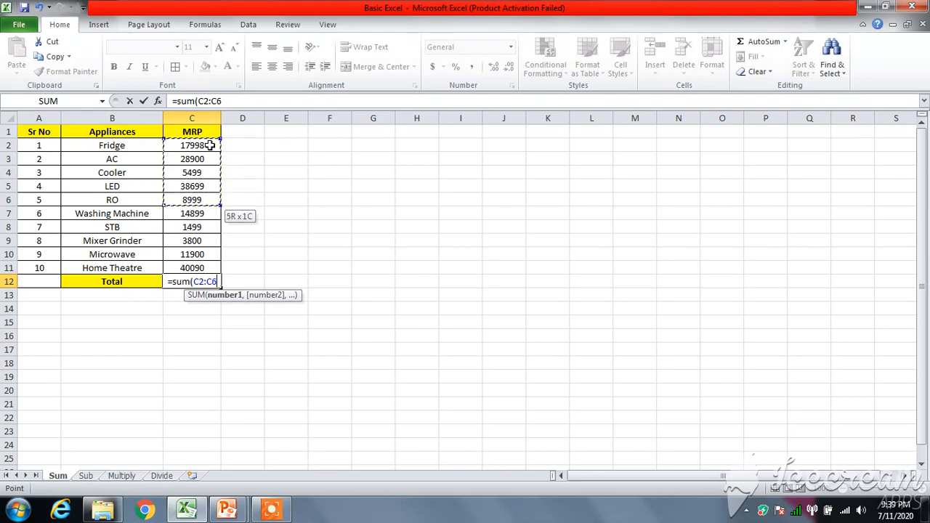
pyautogui.hotkey('shift', 'Down')
pyautogui.hotkey('shift', 'Down')
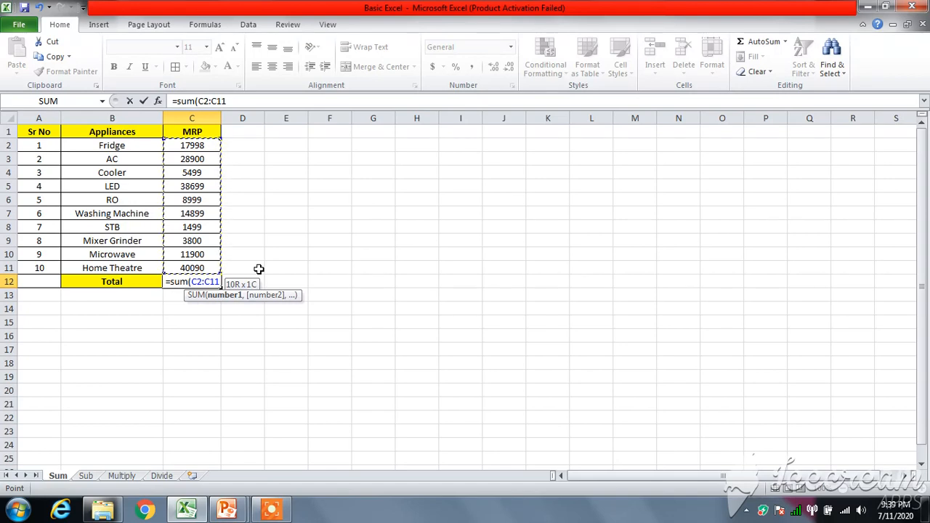
pyautogui.write(')')
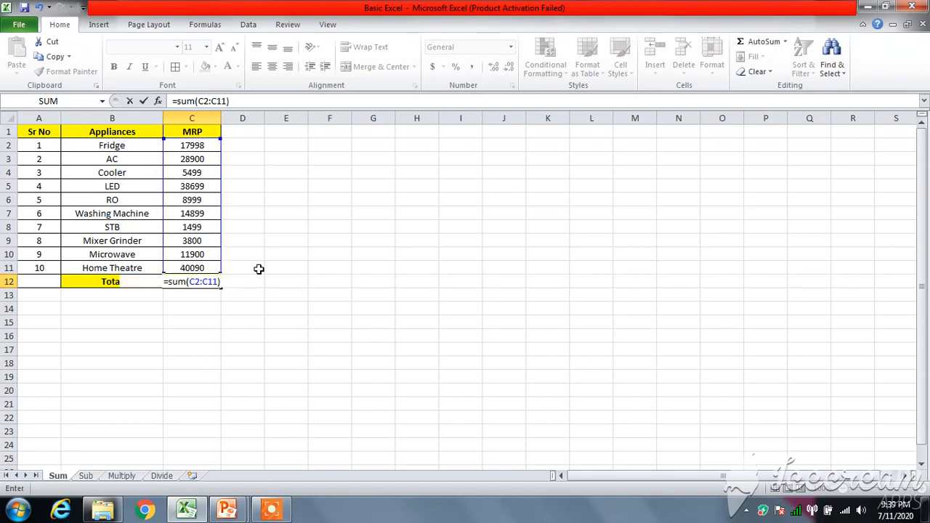
pyautogui.press('Return')
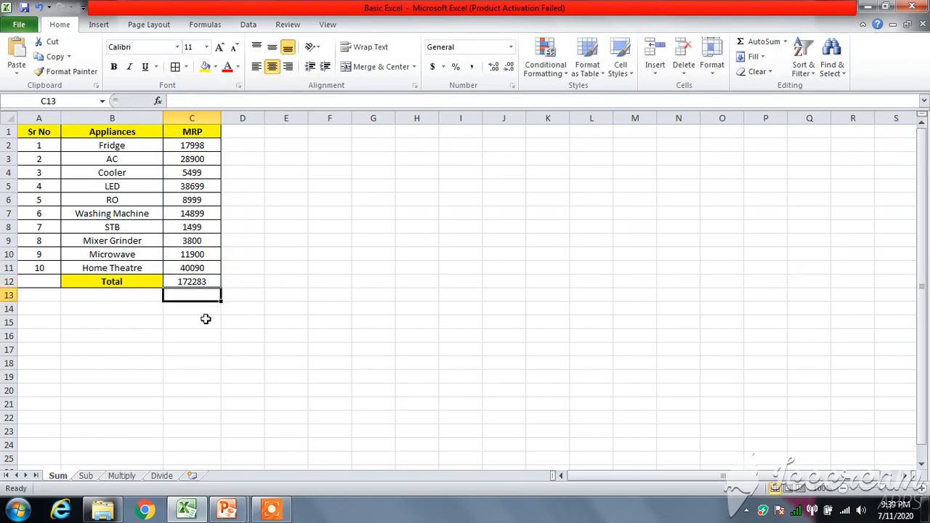
pyautogui.press('Up')
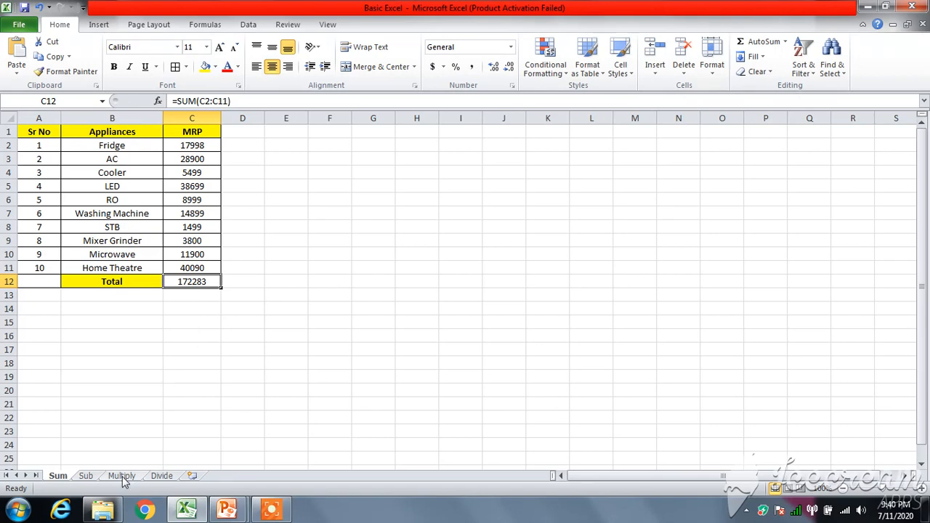
# - Switch to the Sub sheet and review the MRP, Discount and Selling Price columns, finishing on cell E2
pyautogui.click(86, 477)
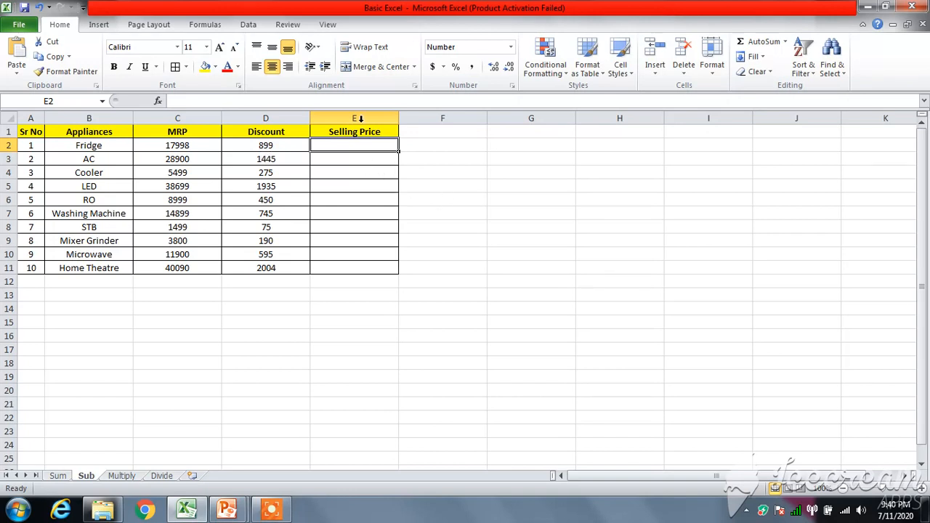
pyautogui.click(183, 145)
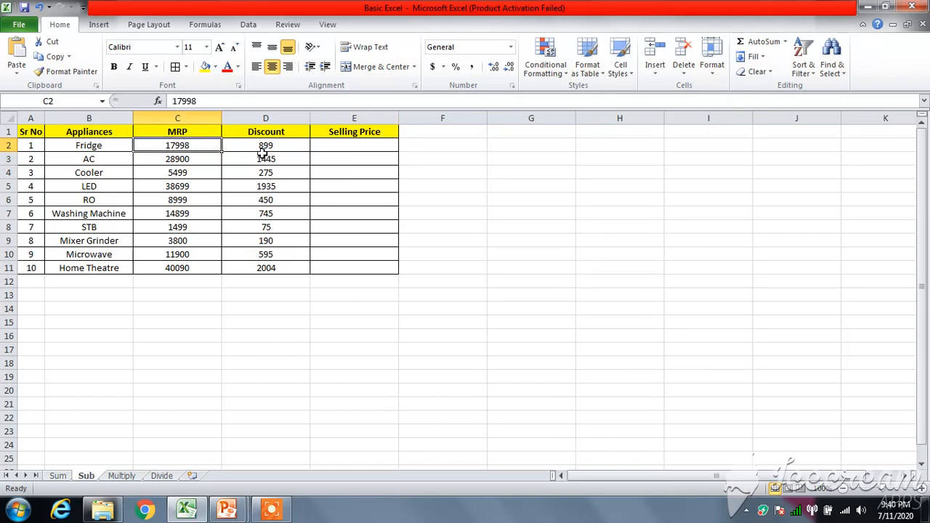
pyautogui.click(298, 143)
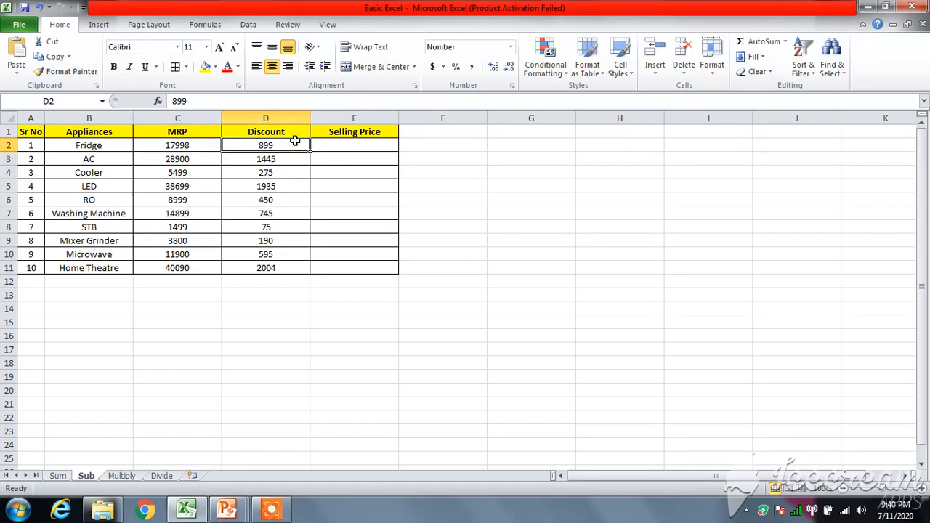
pyautogui.press('Down')
pyautogui.press('Down')
pyautogui.press('Down')
pyautogui.press('Down')
pyautogui.press('Down')
pyautogui.press('Down')
pyautogui.press('Down')
pyautogui.press('Down')
pyautogui.press('Down')
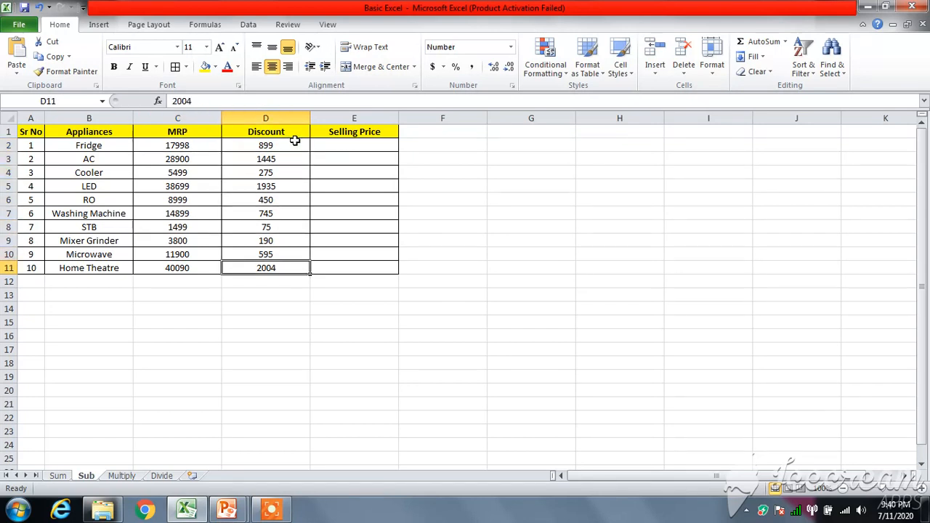
pyautogui.press('Right')
pyautogui.press('Up')
pyautogui.press('Up')
pyautogui.press('Up')
pyautogui.press('Up')
pyautogui.press('Up')
pyautogui.press('Up')
pyautogui.press('Up')
pyautogui.press('Up')
pyautogui.press('Up')
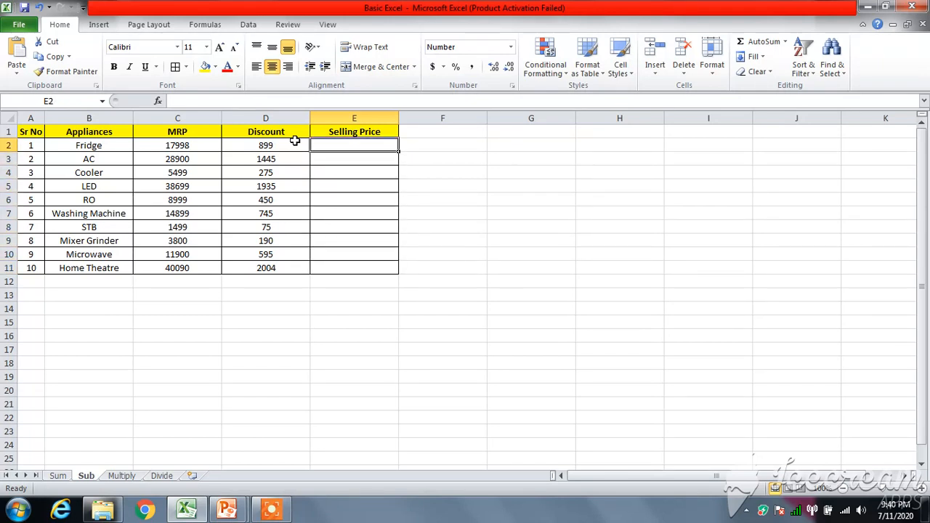
# - Enter the formula =C2-D2 in cell E2 to calculate the Fridge's selling price
pyautogui.write('=')
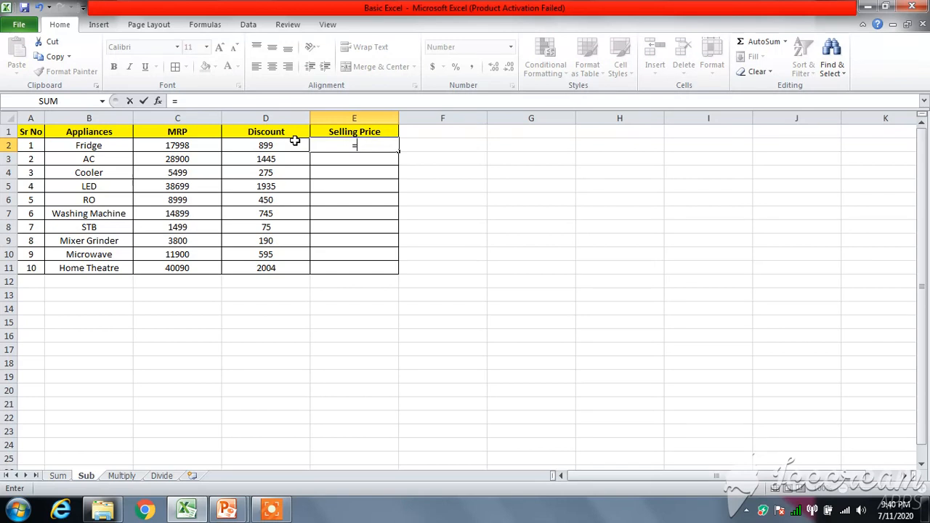
pyautogui.click(195, 147)
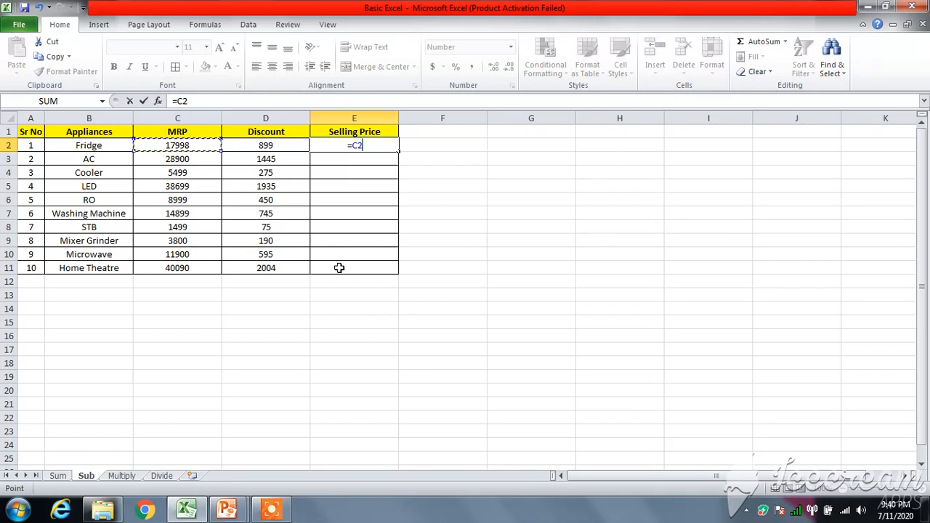
pyautogui.write('-')
pyautogui.click(285, 145)
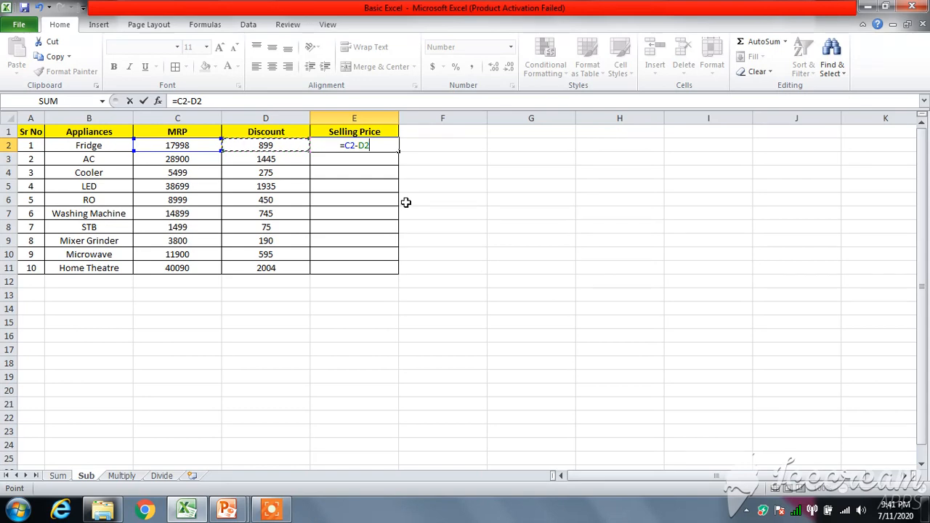
pyautogui.press('Return')
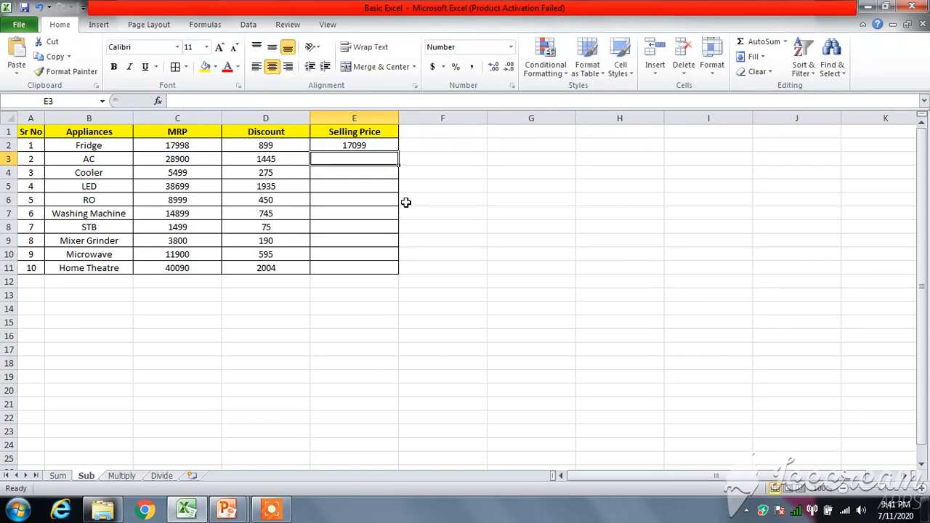
# - Fill the Selling Price formula from E2 down to E11 and check the copied formulas for Cooler and AC
pyautogui.click(386, 146)
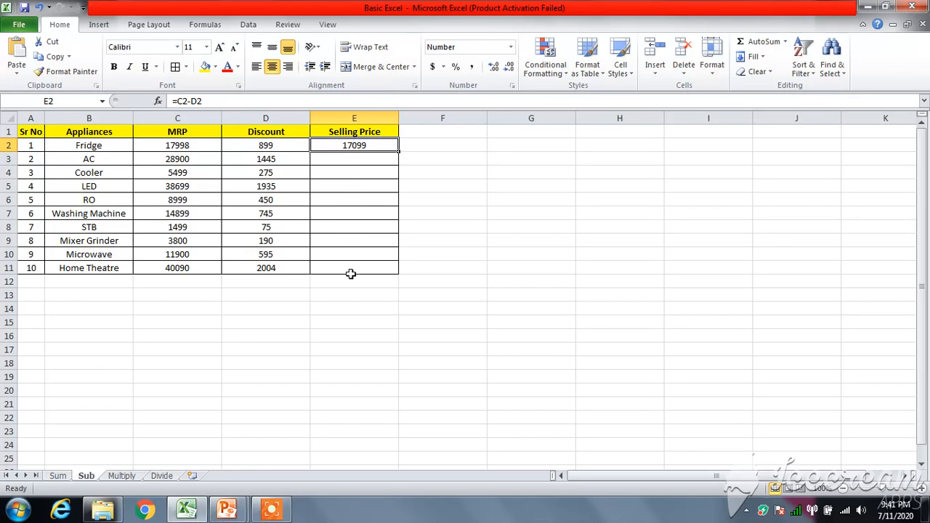
pyautogui.doubleClick(399, 151)
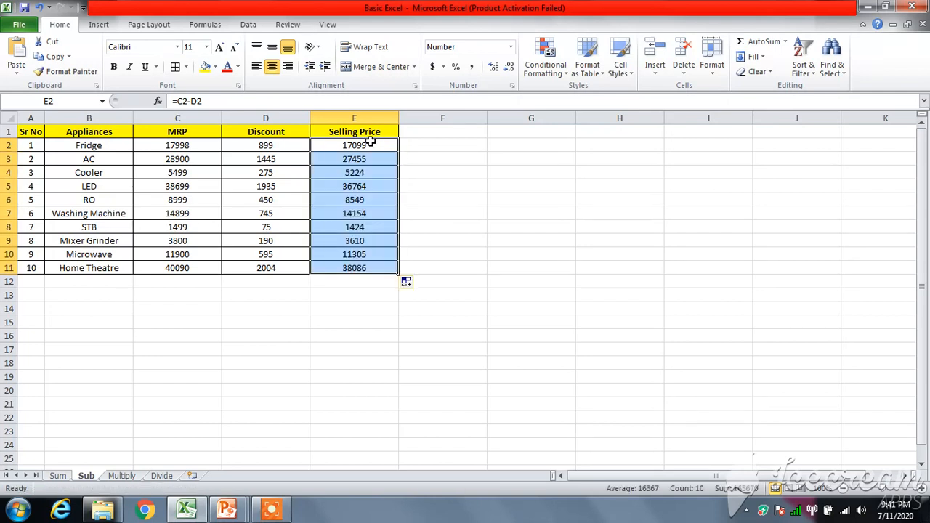
pyautogui.click(365, 281)
pyautogui.click(365, 169)
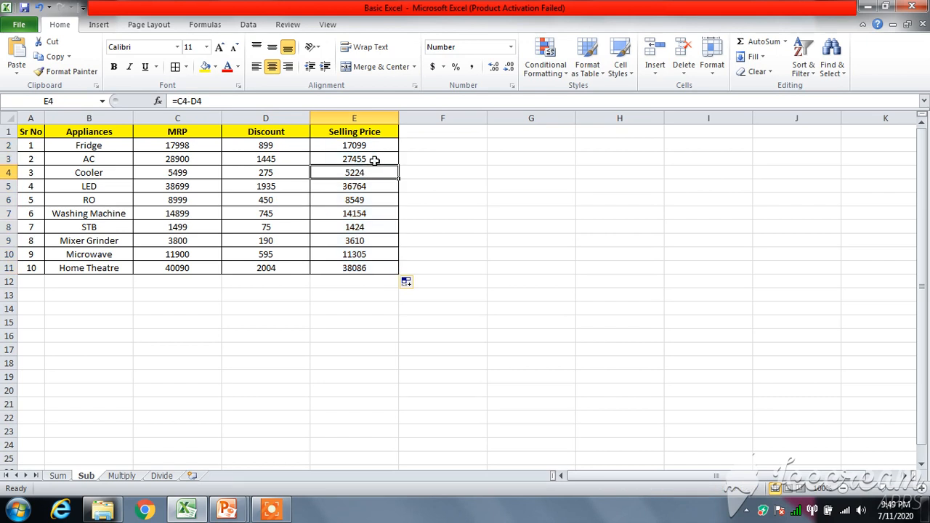
pyautogui.click(373, 160)
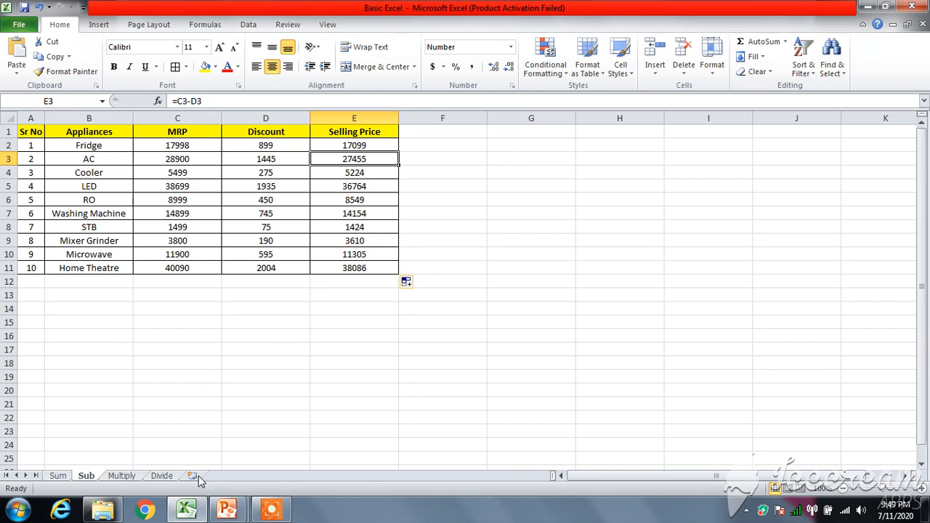
# - Switch to the Multiply sheet and examine the Fridge's name, Cost/Unit and Units, finishing on its Total Cost cell E2
pyautogui.click(123, 478)
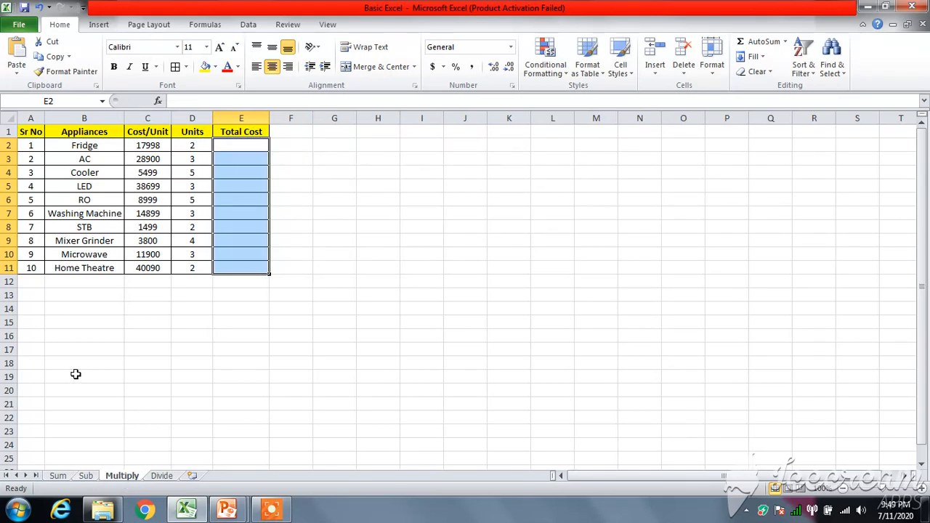
pyautogui.click(106, 144)
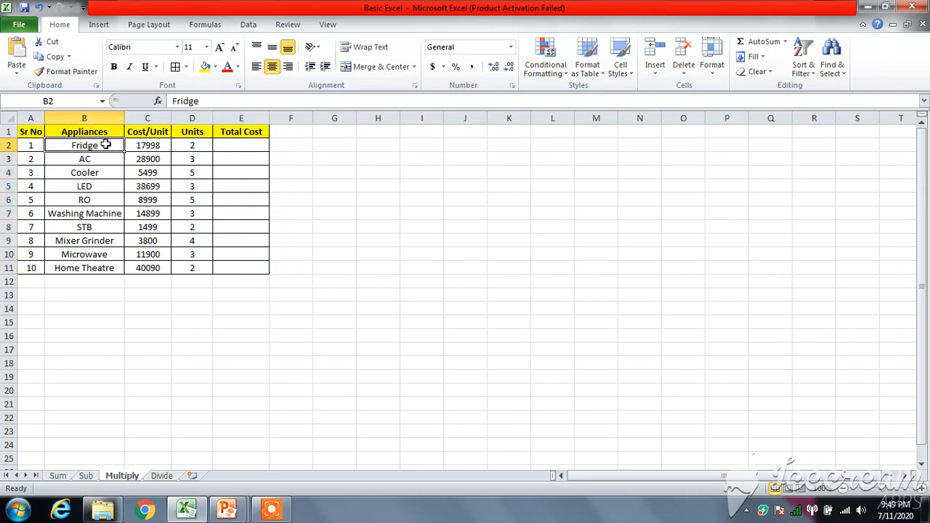
pyautogui.click(162, 147)
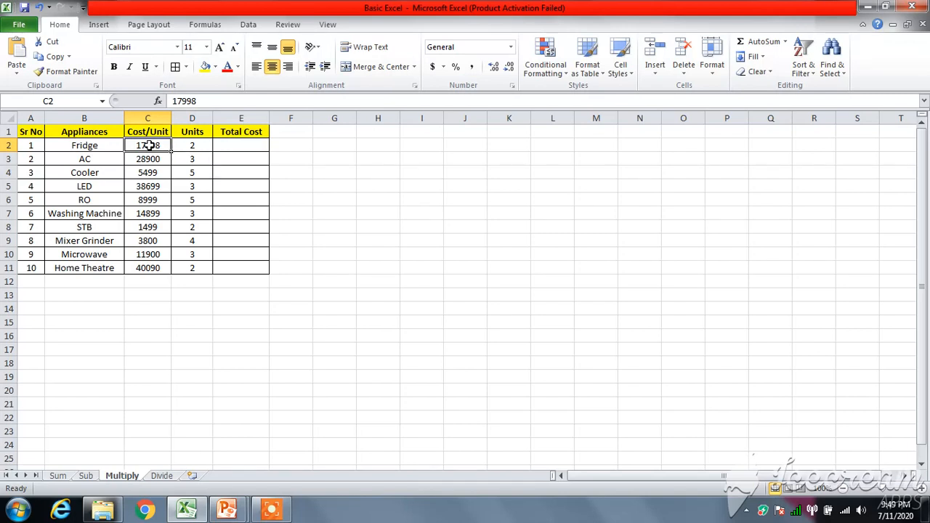
pyautogui.click(203, 146)
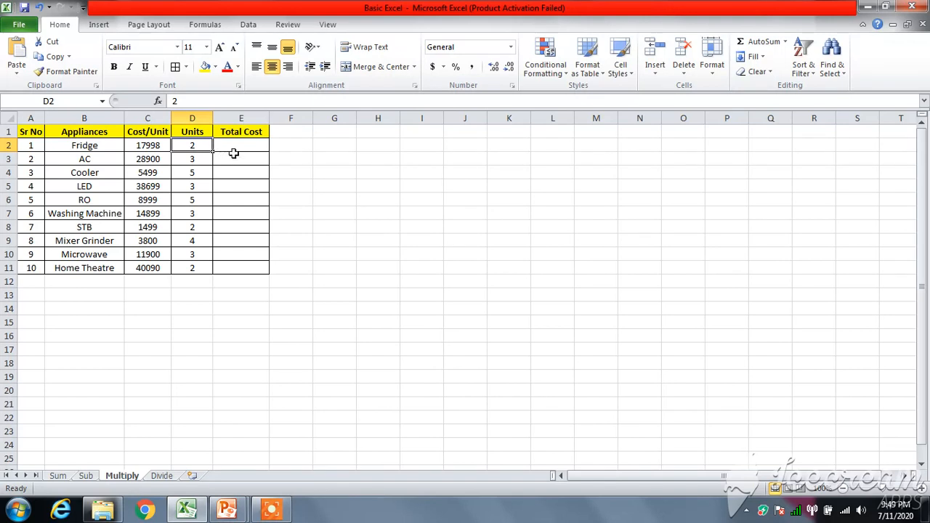
pyautogui.click(92, 145)
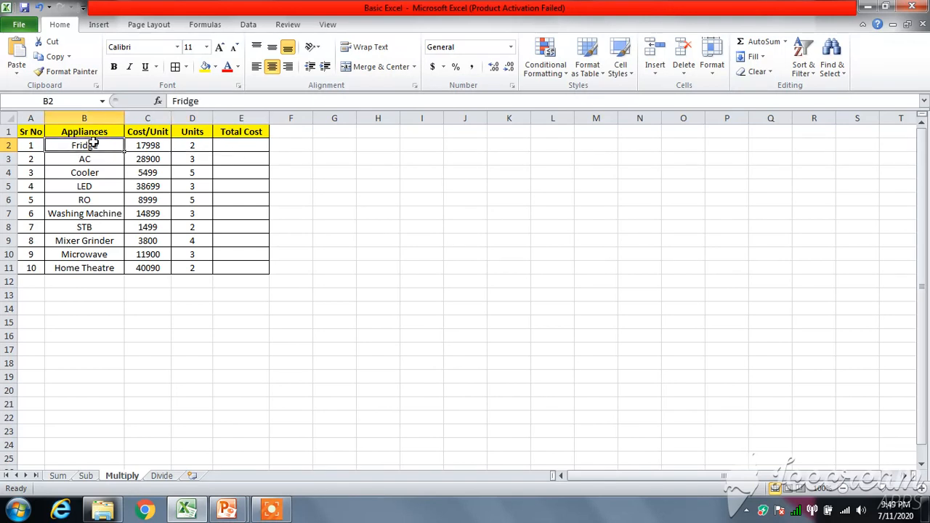
pyautogui.click(194, 145)
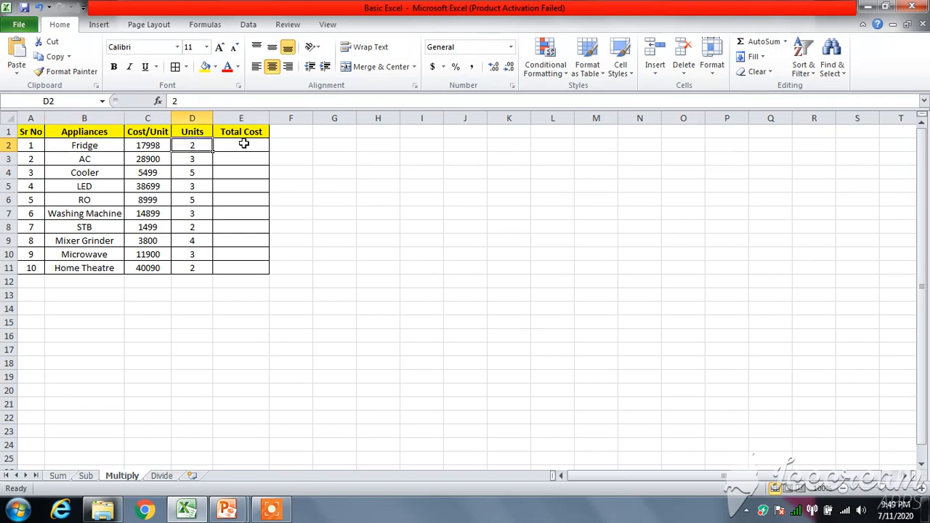
pyautogui.click(149, 146)
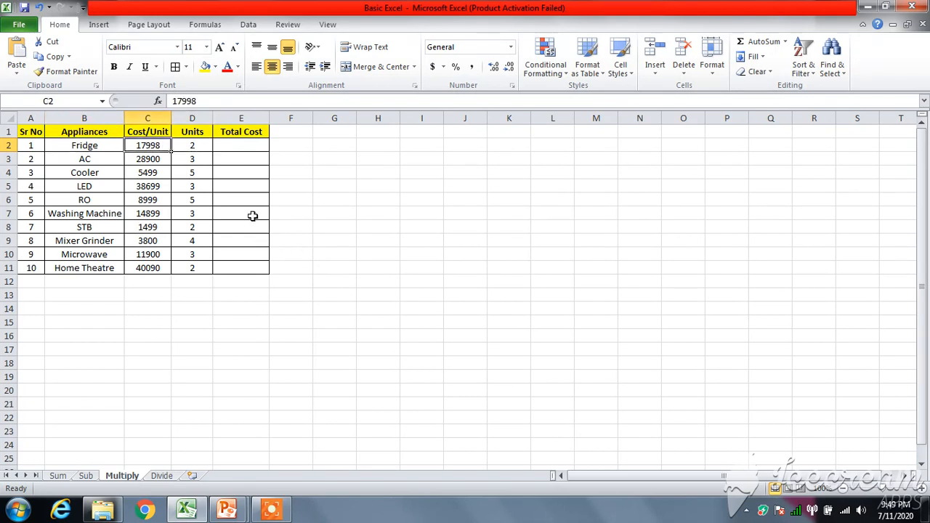
pyautogui.click(242, 144)
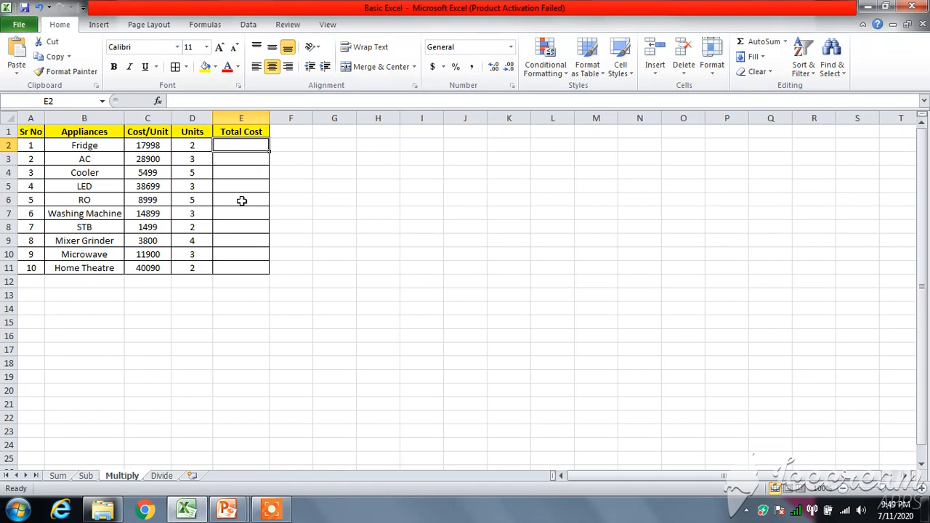
# - Enter the formula =C2*D2 in E2 for the Fridge's total cost and fill it down the Total Cost column to E11
pyautogui.write('=')
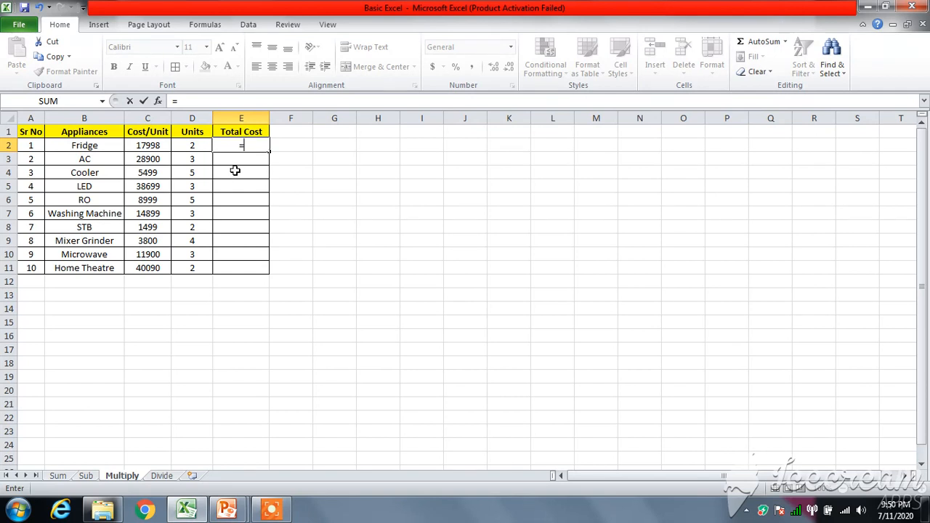
pyautogui.click(153, 145)
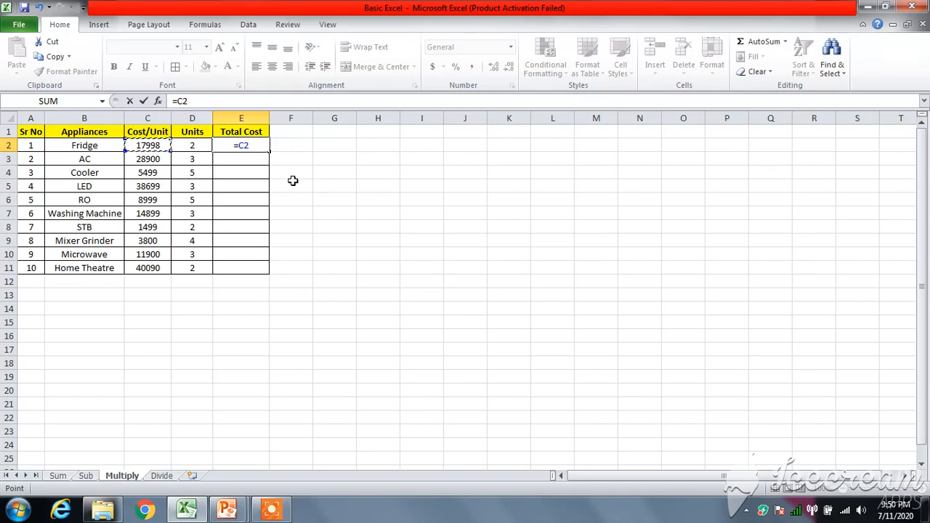
pyautogui.write('*')
pyautogui.click(198, 147)
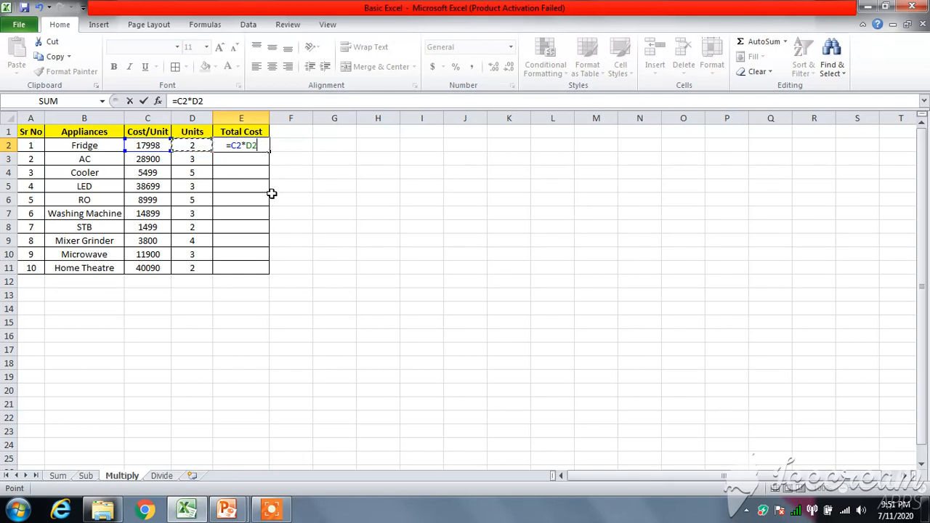
pyautogui.press('Return')
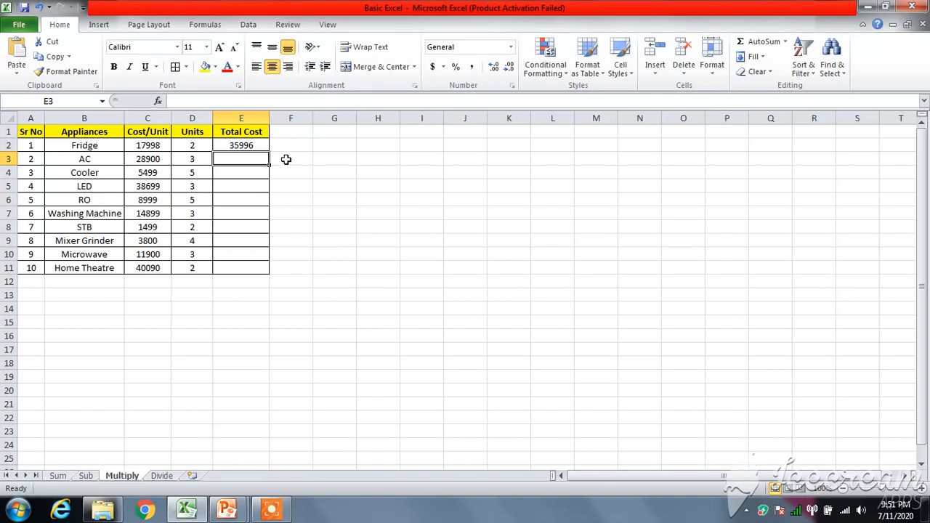
pyautogui.click(256, 146)
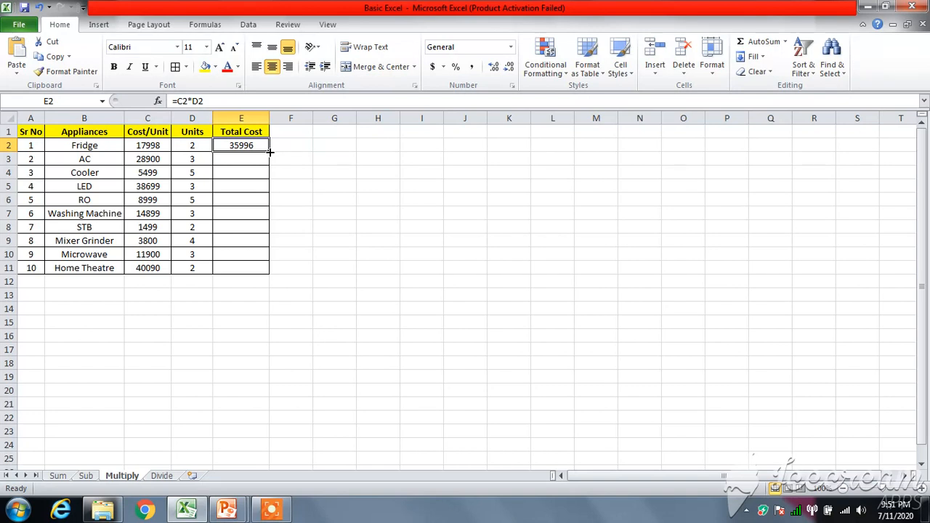
pyautogui.doubleClick(269, 150)
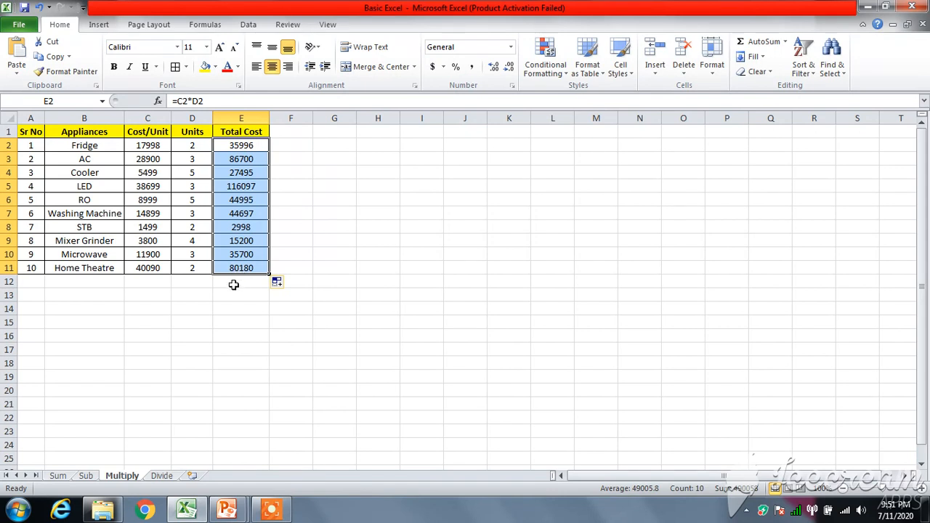
# - Switch to the Divide sheet and examine the Fridge's Cost and Units, finishing on its Per Unit Price cell E2
pyautogui.click(163, 478)
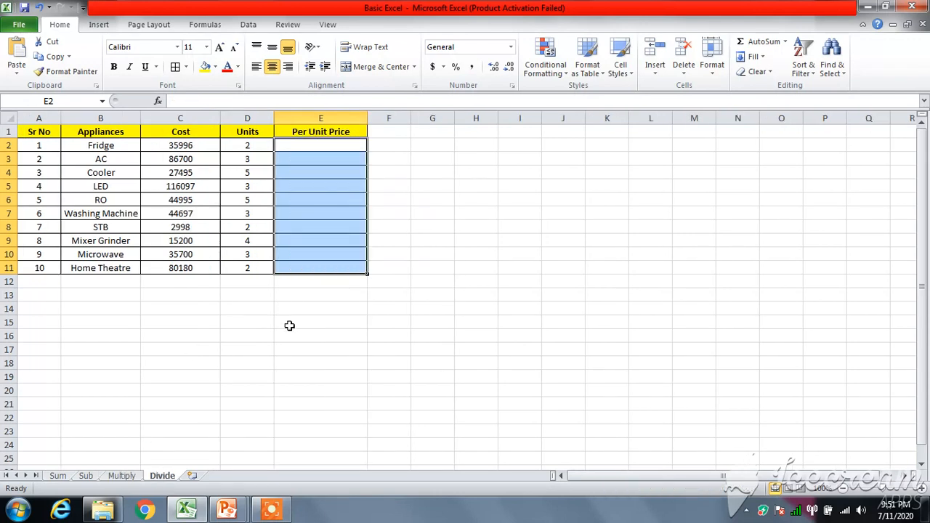
pyautogui.click(321, 144)
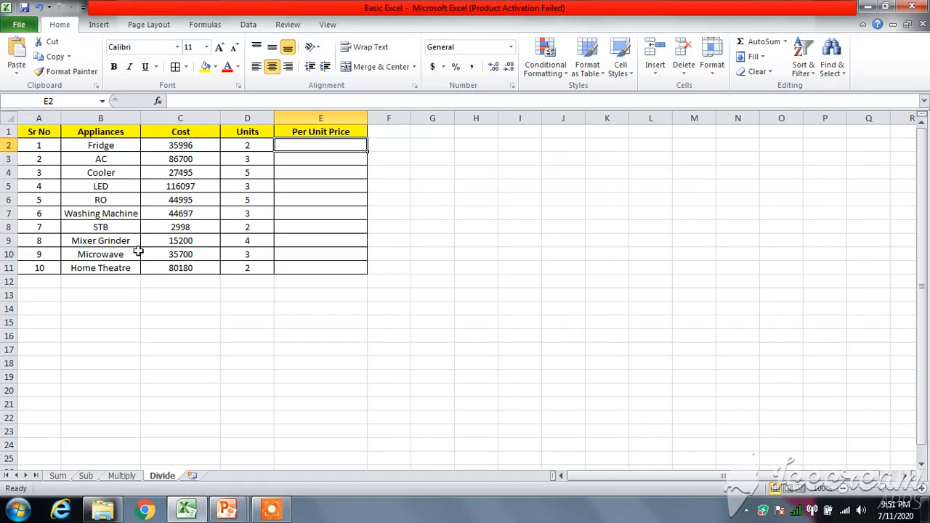
pyautogui.click(195, 145)
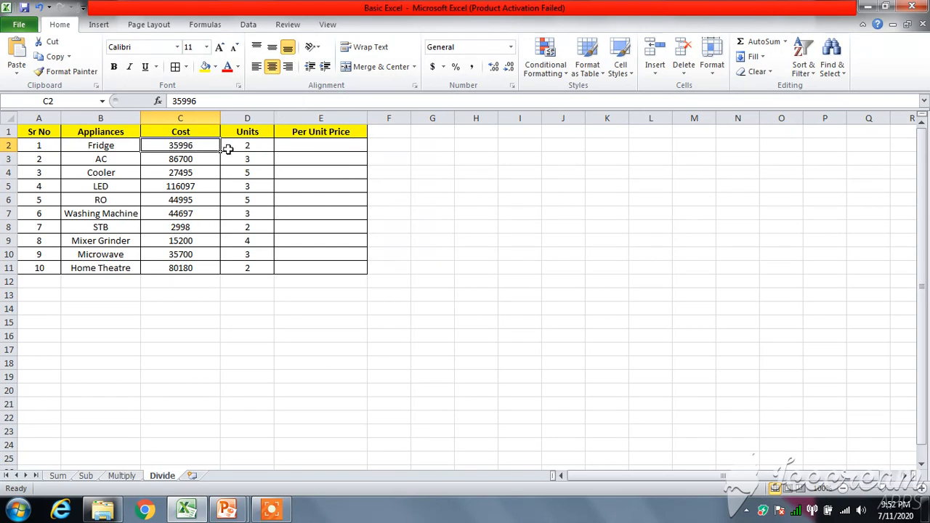
pyautogui.click(267, 147)
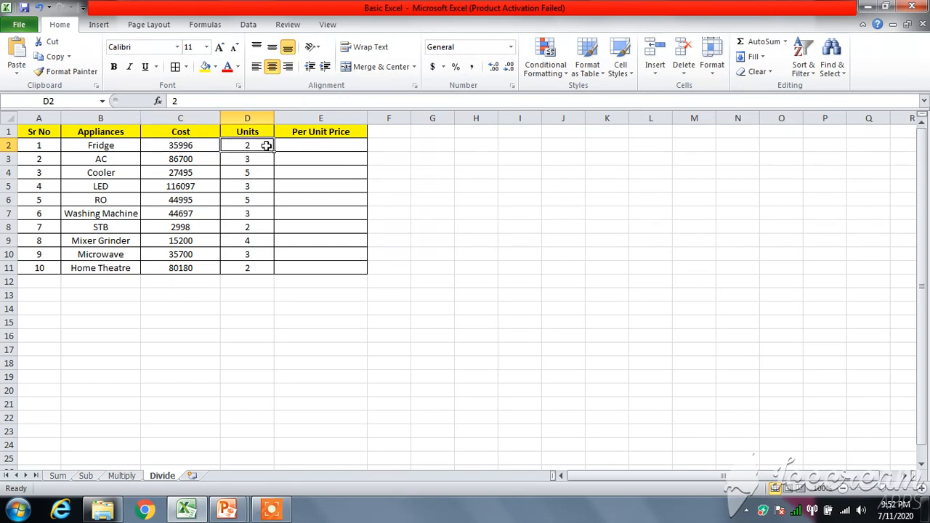
pyautogui.click(195, 148)
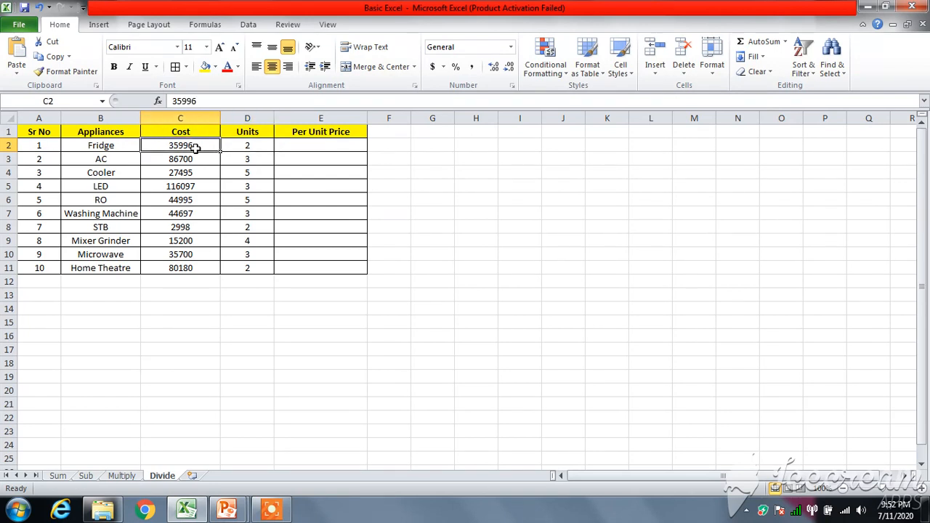
pyautogui.click(324, 146)
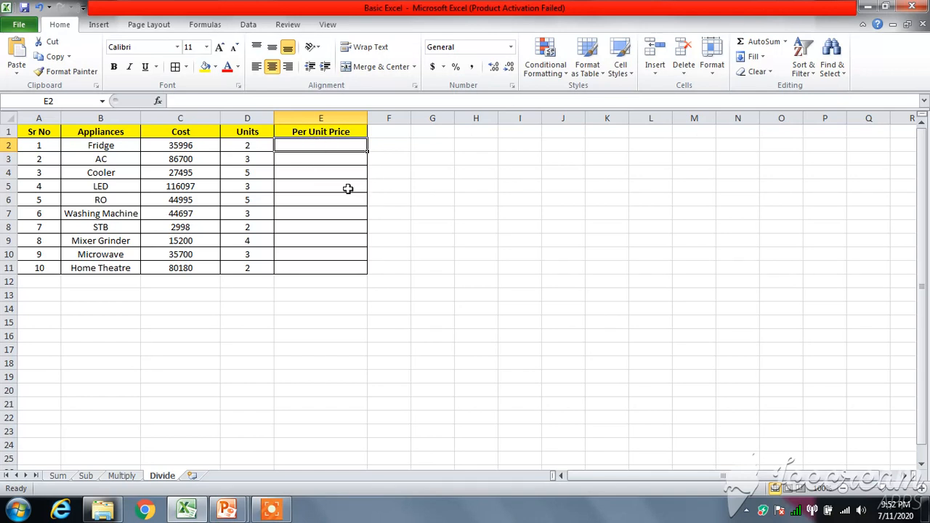
# - Enter the formula =C2/D2 in E2 for the Fridge's per unit price and fill it down the column to E11
pyautogui.write('=')
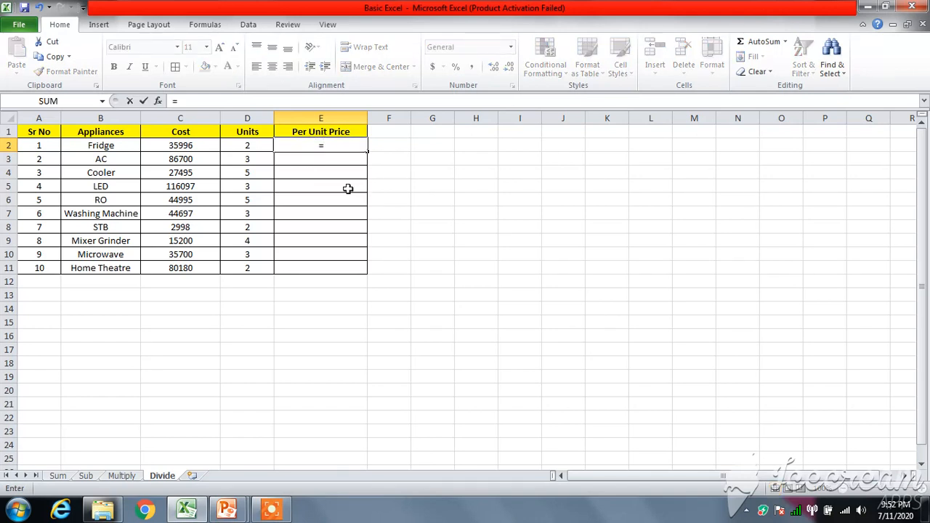
pyautogui.click(199, 146)
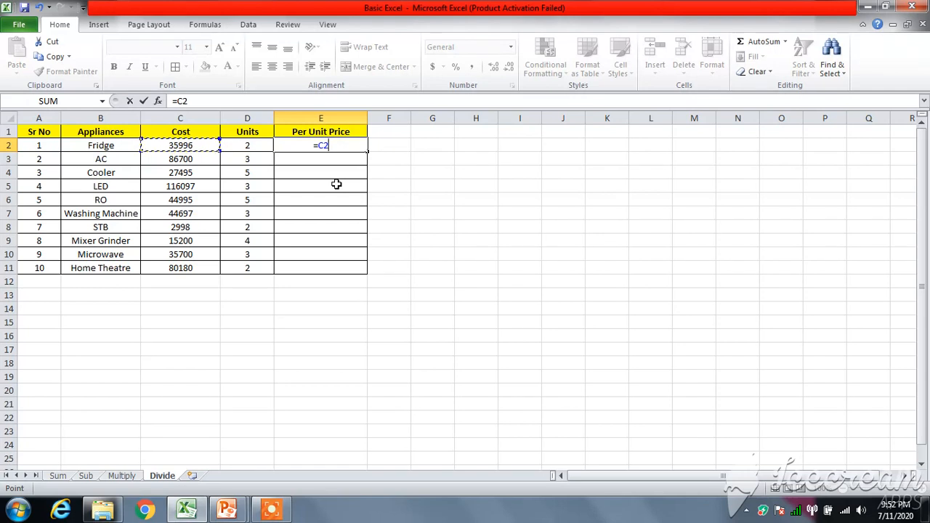
pyautogui.write('/')
pyautogui.click(245, 145)
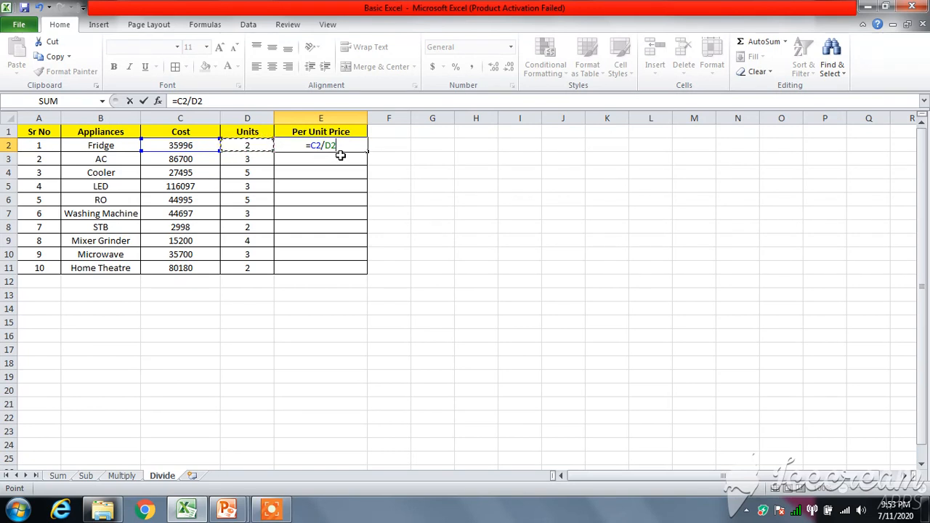
pyautogui.press('Return')
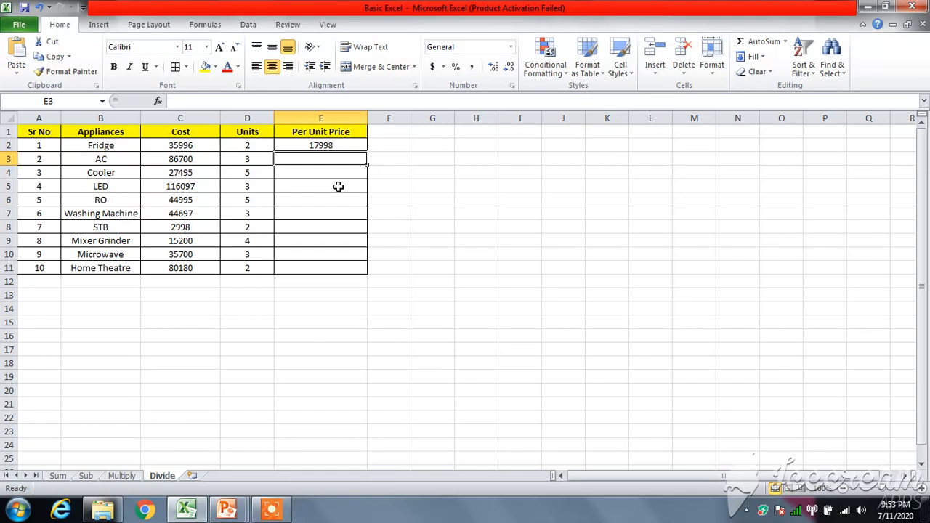
pyautogui.click(345, 143)
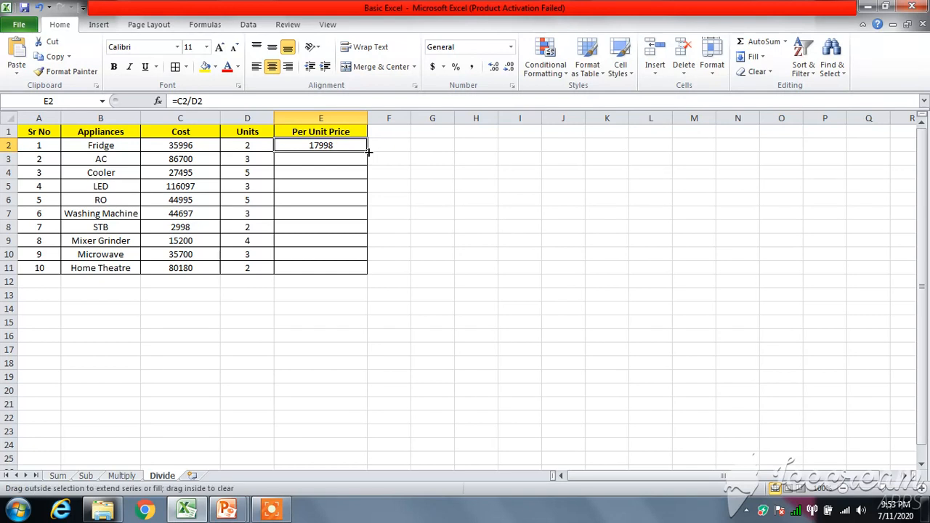
pyautogui.doubleClick(369, 151)
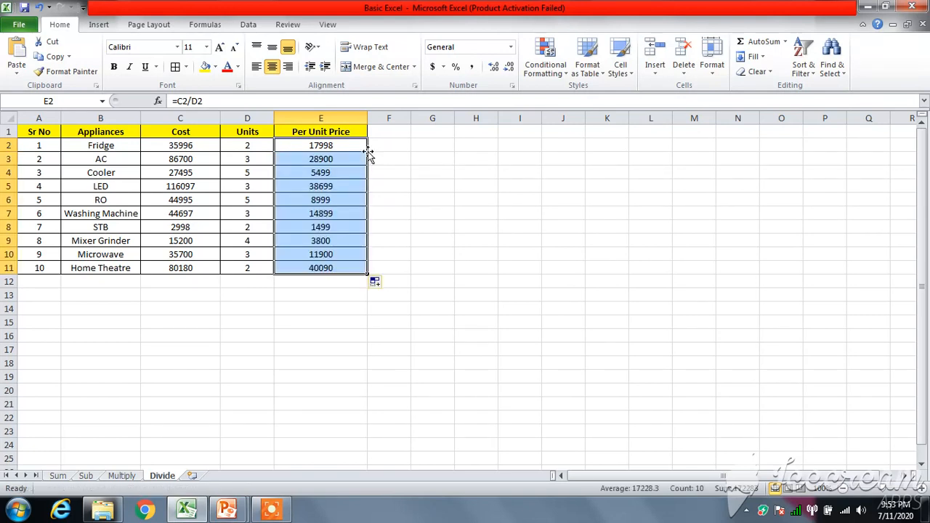